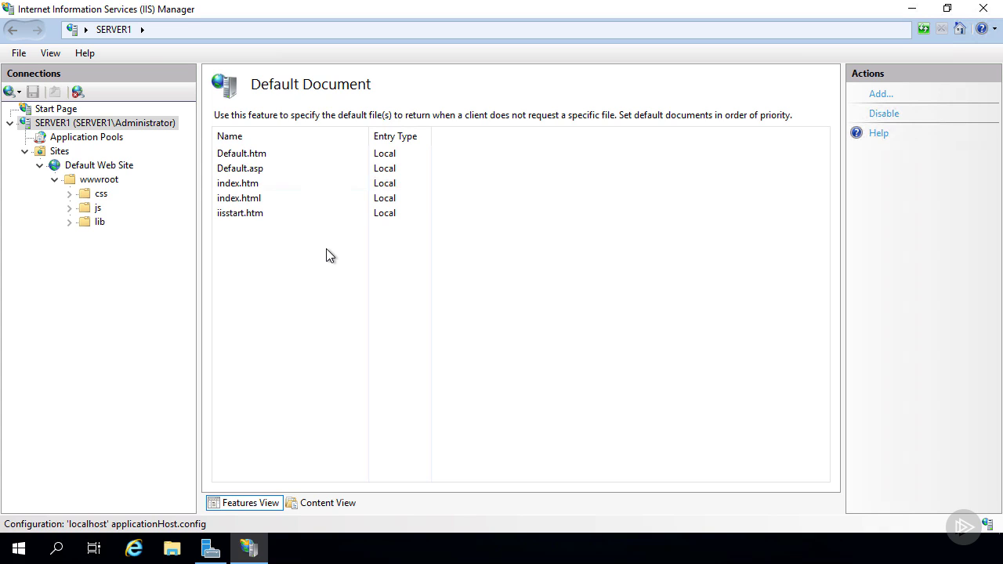
# Add About.html to the Default Web Site's default documents and move it down the list, accepting the loss of parent-level inheritance.
pyautogui.click(116, 167)
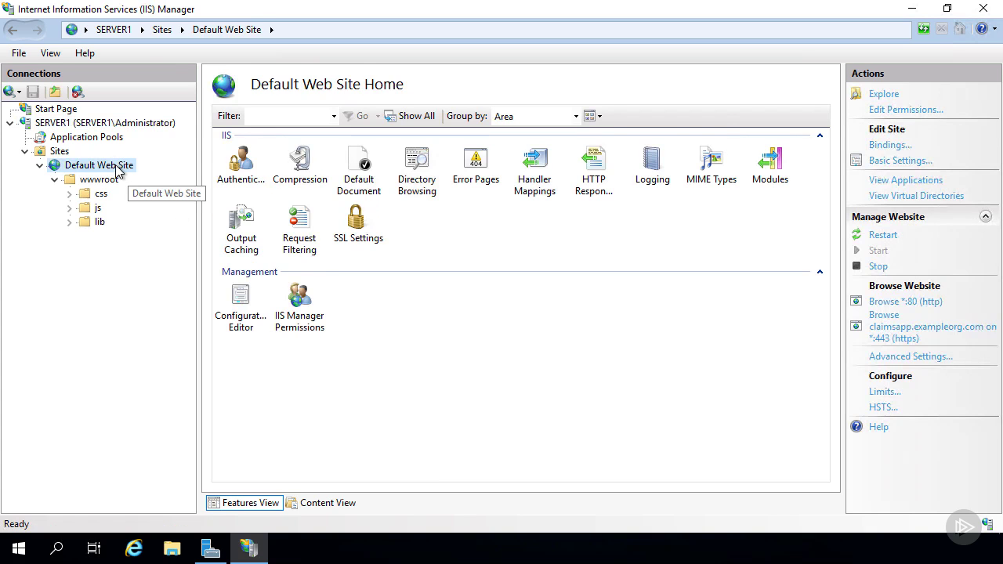
pyautogui.doubleClick(354, 166)
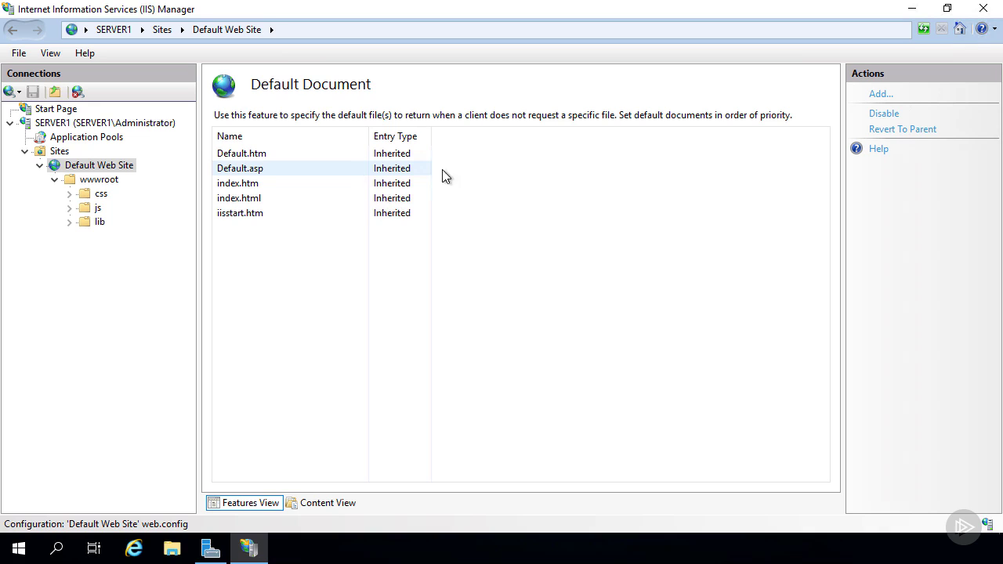
pyautogui.click(881, 94)
pyautogui.write('About.html')
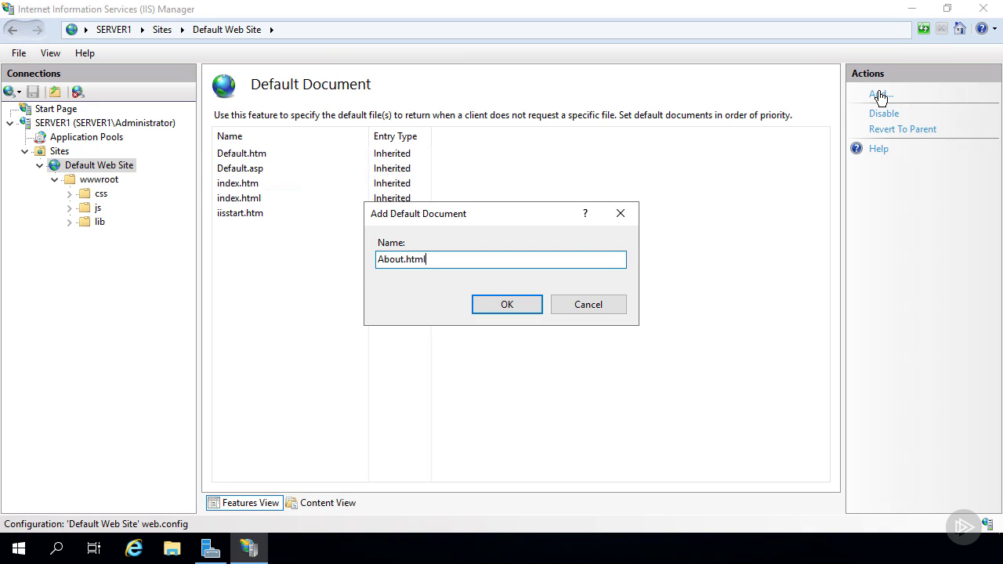
pyautogui.click(507, 306)
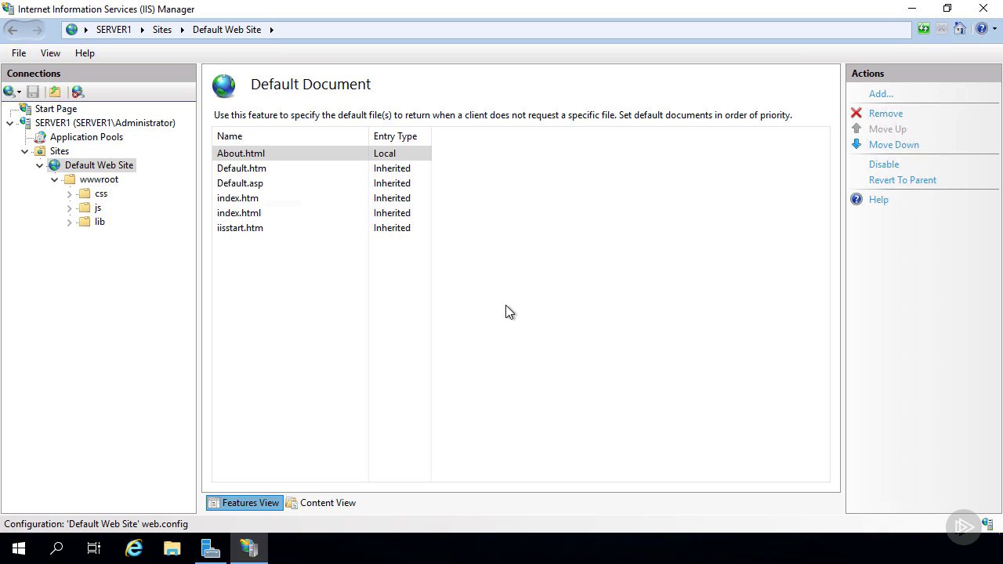
pyautogui.click(879, 146)
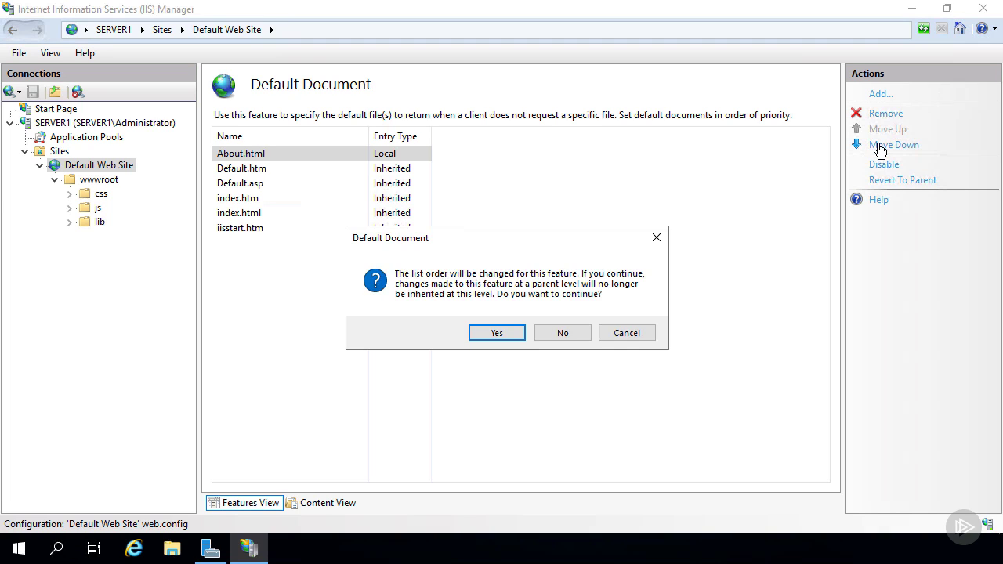
pyautogui.click(497, 333)
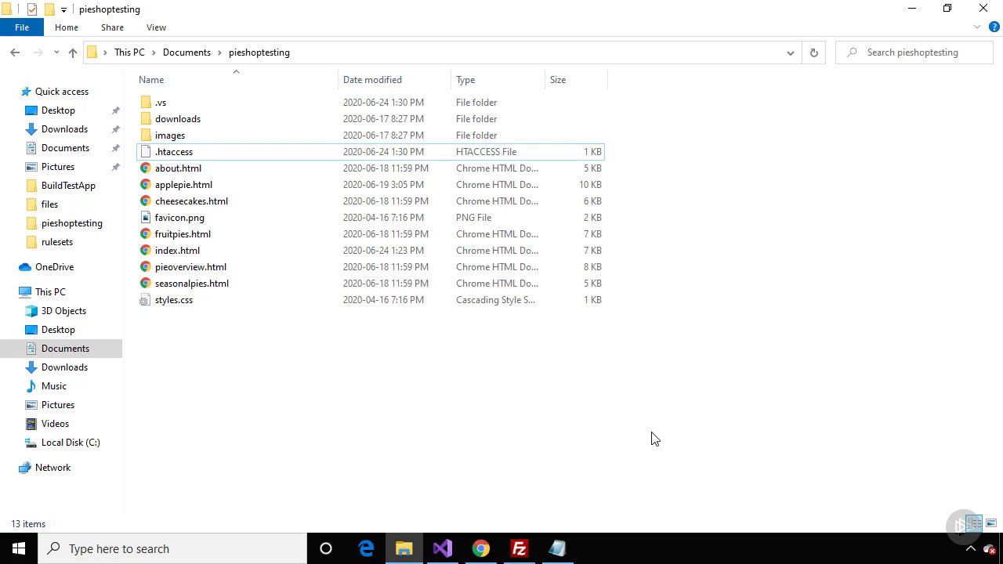
# In the .htaccess file in Notepad, append anotherpage.html to the DirectoryIndex line and erase the addition again.
pyautogui.click(558, 549)
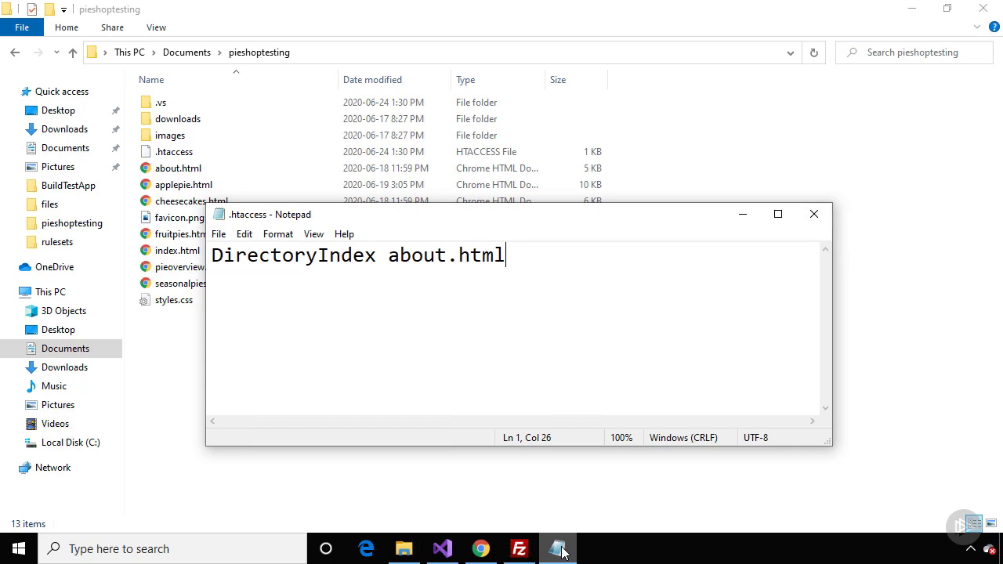
pyautogui.write('anotherpage')
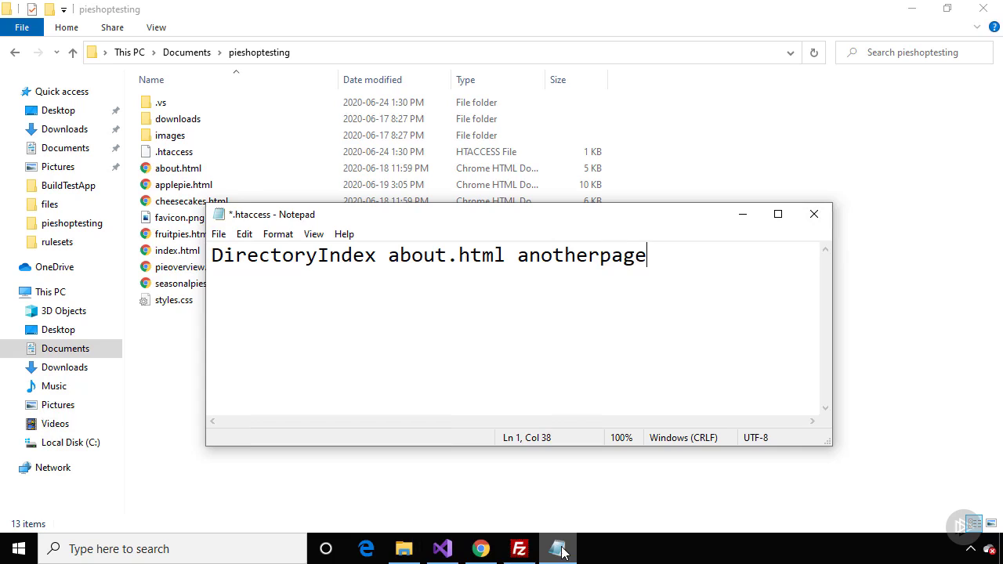
pyautogui.write('.html')
pyautogui.press('BackSpace')
pyautogui.press('BackSpace')
pyautogui.press('BackSpace')
pyautogui.press('BackSpace')
pyautogui.press('BackSpace')
pyautogui.press('BackSpace')
pyautogui.press('BackSpace')
pyautogui.press('BackSpace')
pyautogui.press('BackSpace')
pyautogui.press('BackSpace')
pyautogui.press('BackSpace')
pyautogui.press('BackSpace')
pyautogui.press('BackSpace')
pyautogui.press('BackSpace')
pyautogui.press('BackSpace')
pyautogui.press('BackSpace')
pyautogui.press('BackSpace')
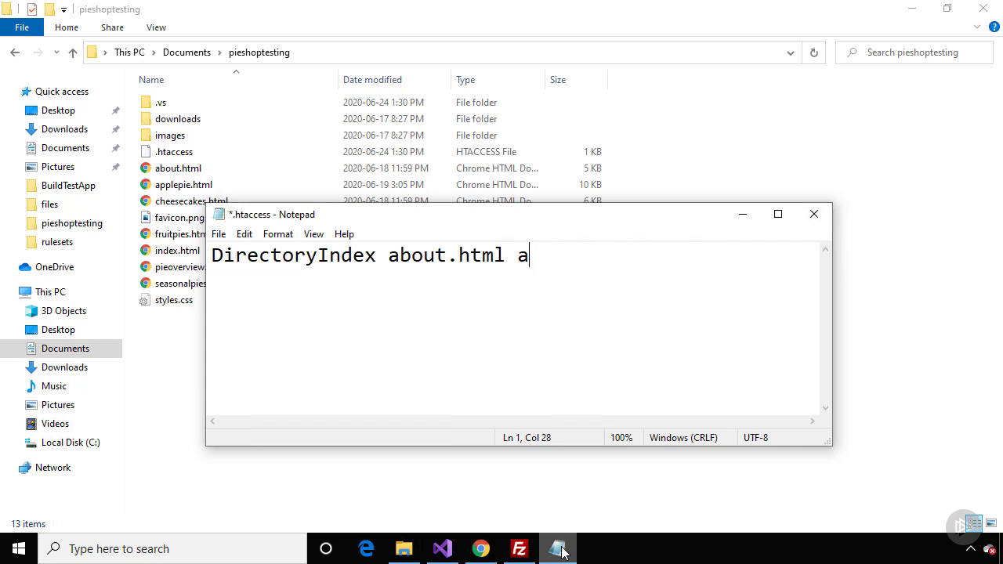
# Switch to Chrome, reload pieshoptesting.com at its root address, and open the site's Home page.
pyautogui.click(481, 549)
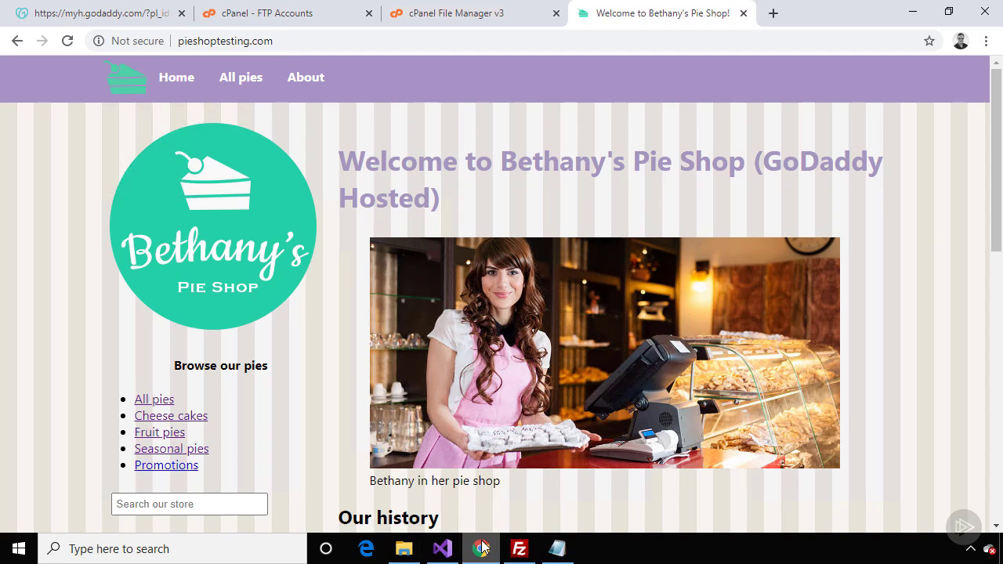
pyautogui.click(322, 37)
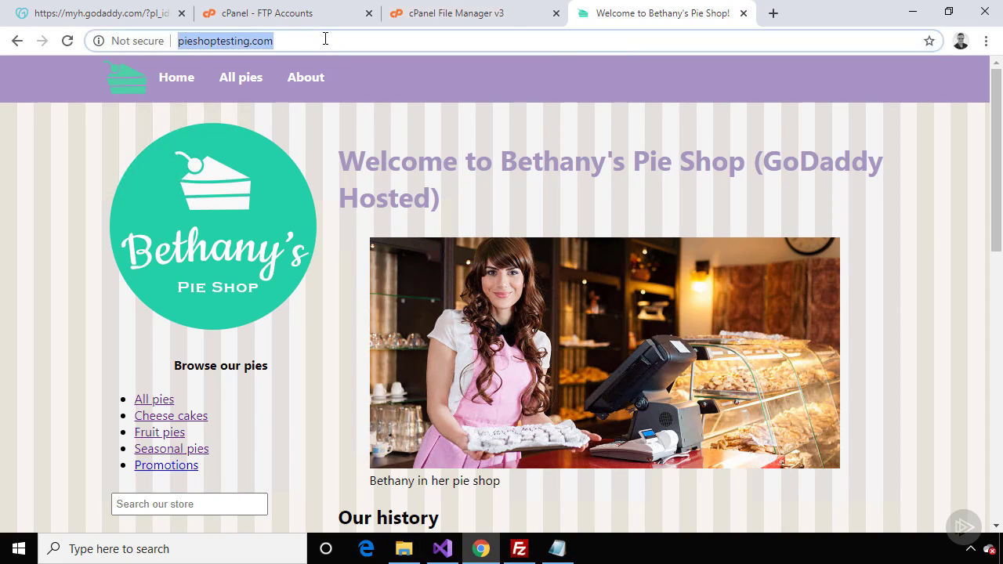
pyautogui.press('Return')
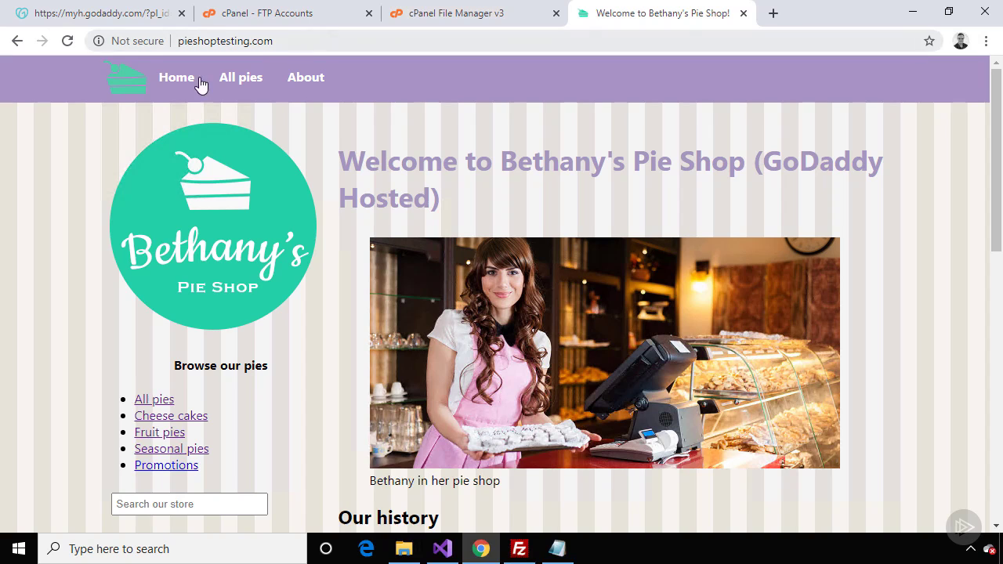
pyautogui.click(173, 81)
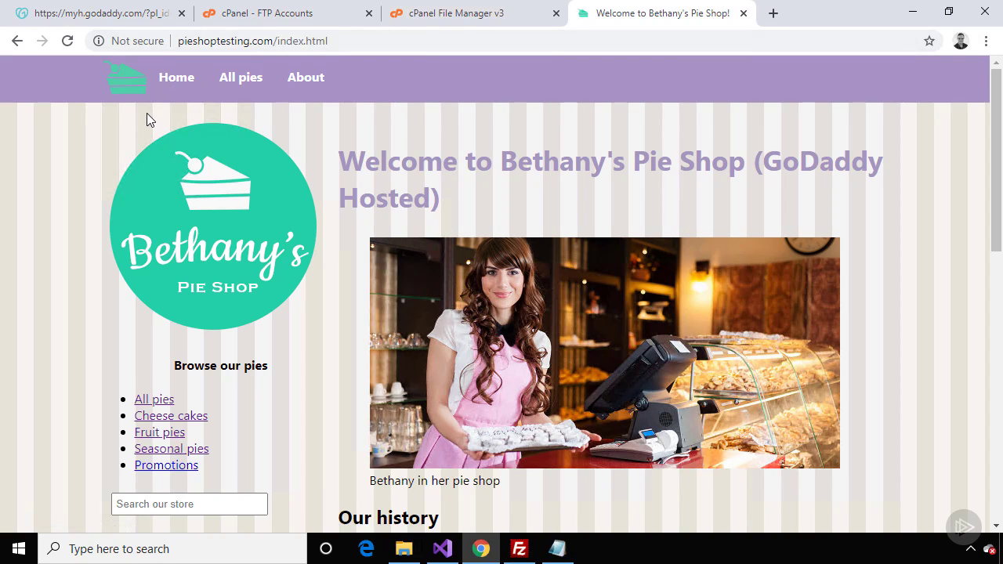
# Switch to FileZilla and upload the local .htaccess file to the remote root folder.
pyautogui.click(517, 549)
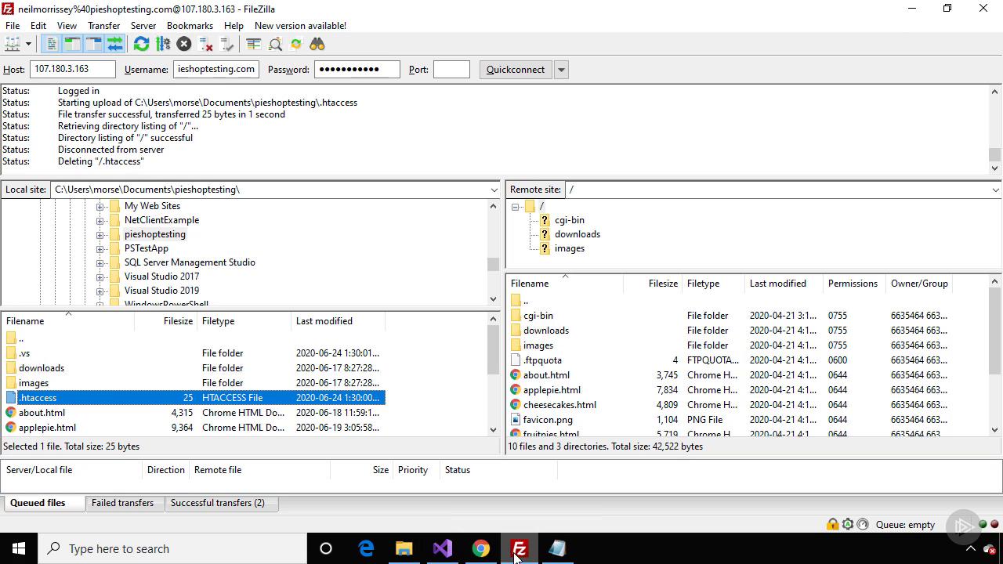
pyautogui.rightClick(138, 402)
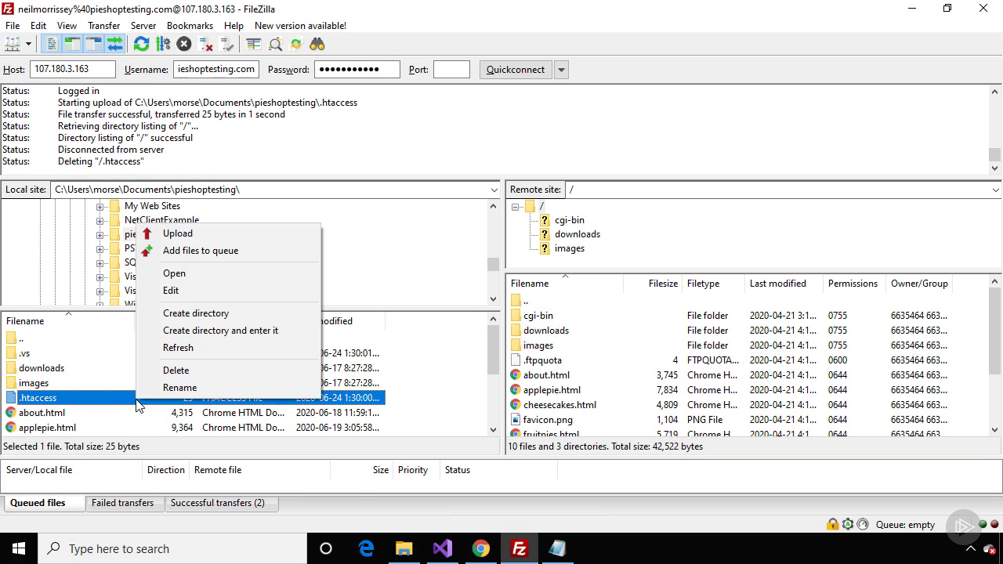
pyautogui.click(173, 234)
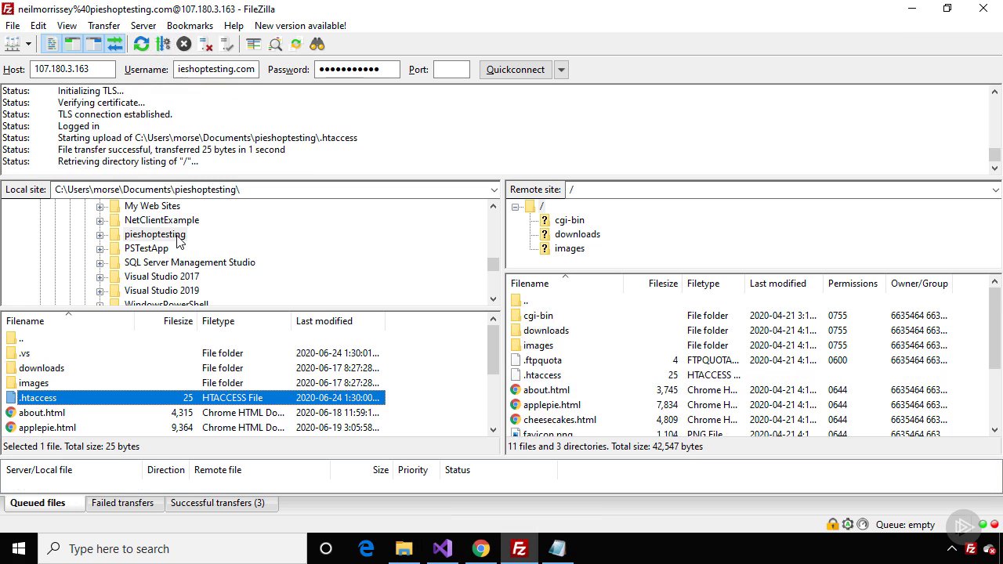
# Return to Chrome, load pieshoptesting.com without the index.html path, and check the site's About and Home pages.
pyautogui.click(481, 548)
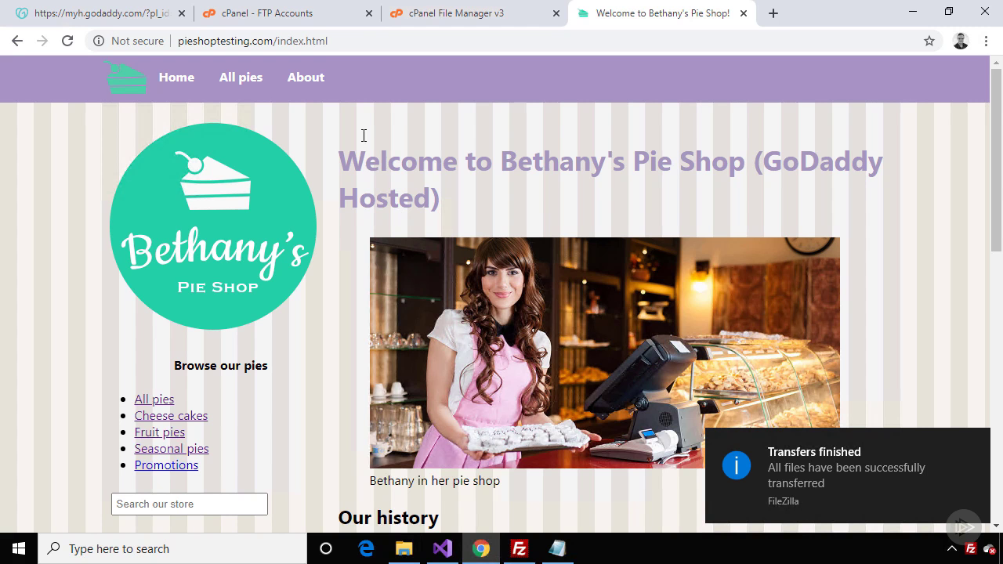
pyautogui.moveTo(335, 40); pyautogui.dragTo(270, 41)
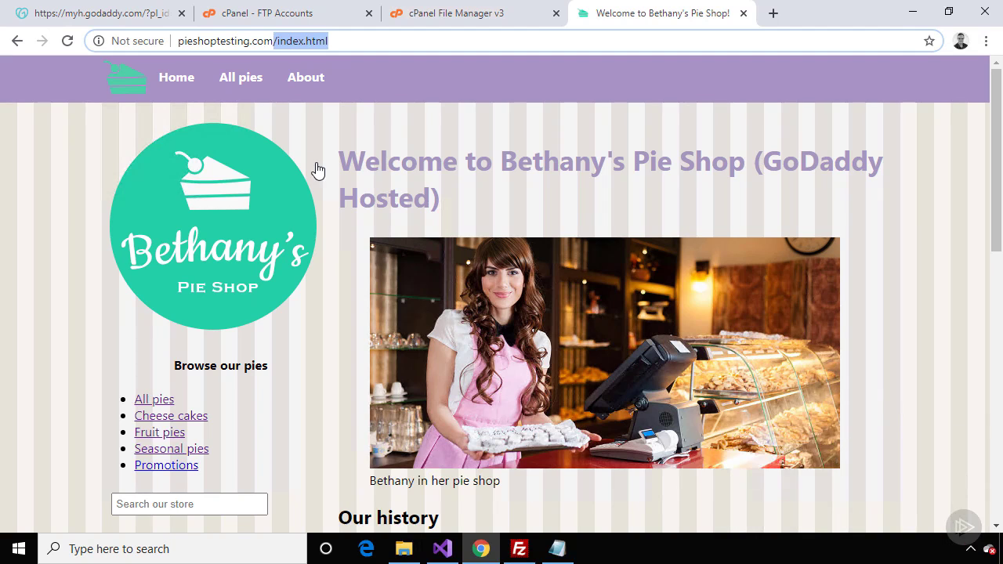
pyautogui.press('BackSpace')
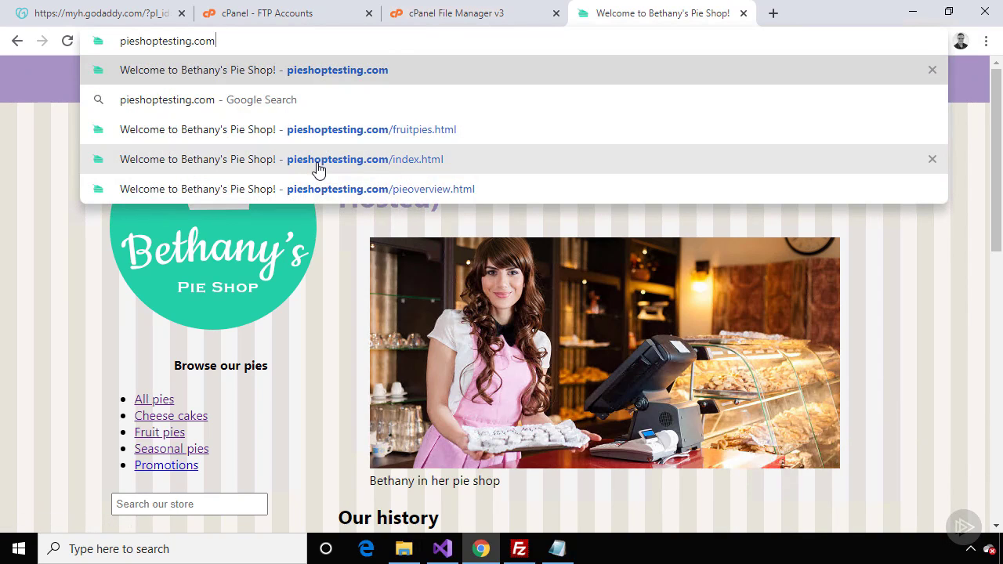
pyautogui.press('Return')
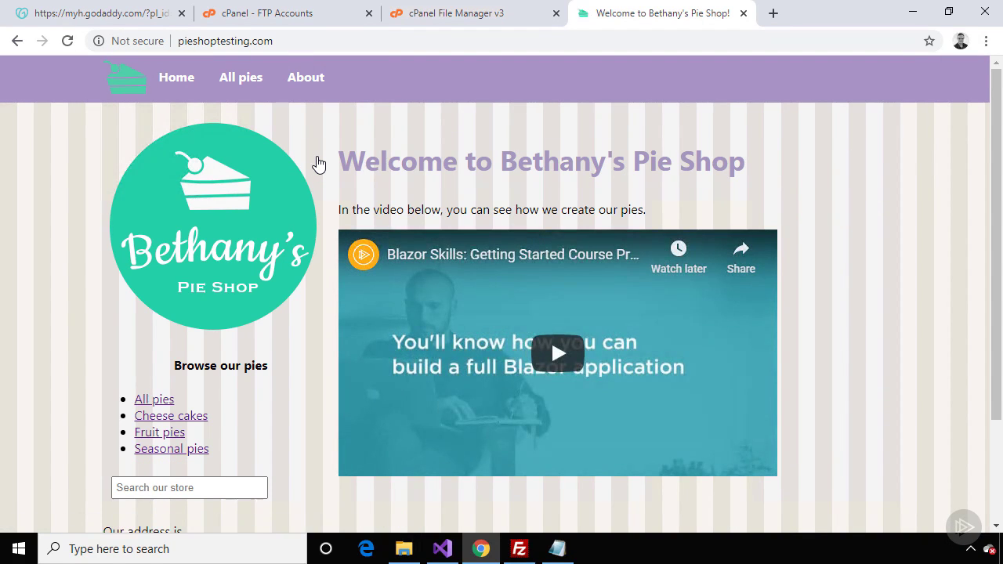
pyautogui.click(305, 81)
pyautogui.click(179, 84)
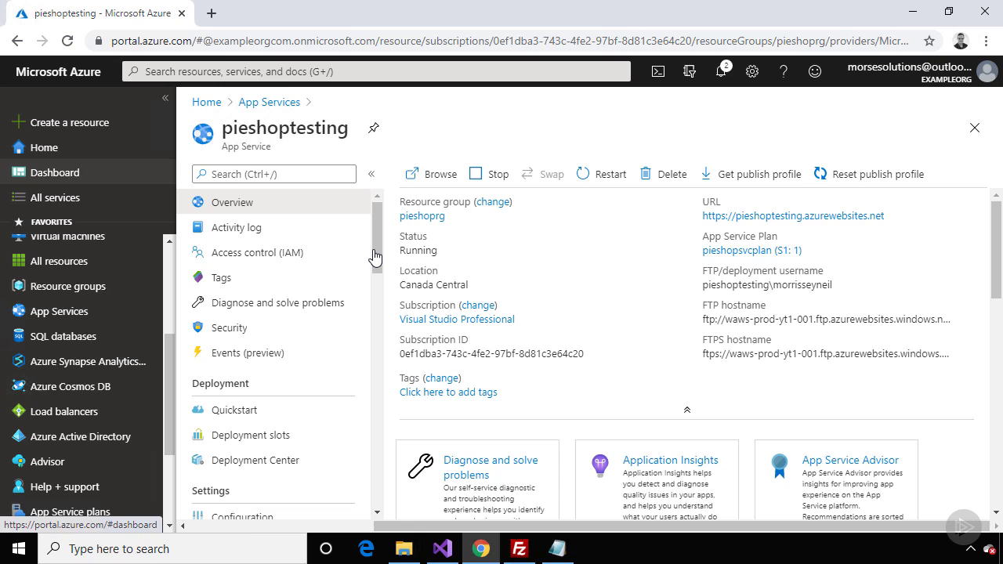
# Open the default documents list in the configuration of the pieshoptesting App Service in the Azure portal.
pyautogui.moveTo(373, 249); pyautogui.dragTo(365, 298)
pyautogui.click(293, 302)
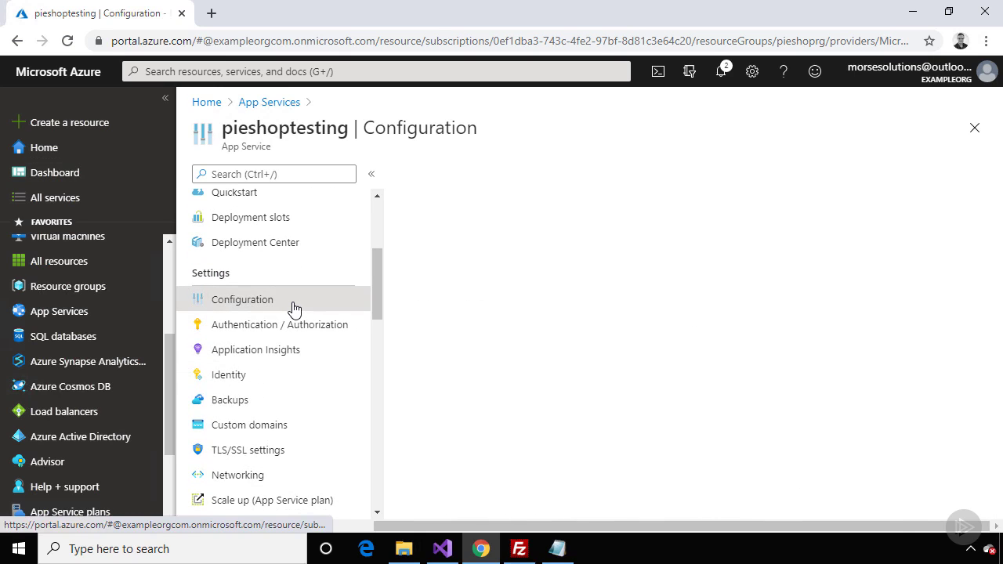
pyautogui.click(645, 213)
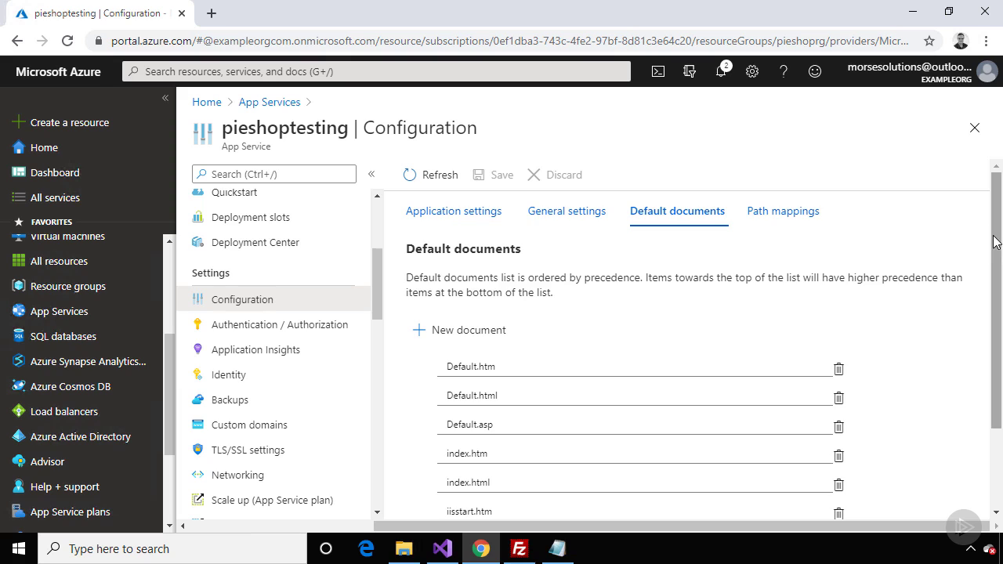
pyautogui.moveTo(997, 242); pyautogui.dragTo(995, 328)
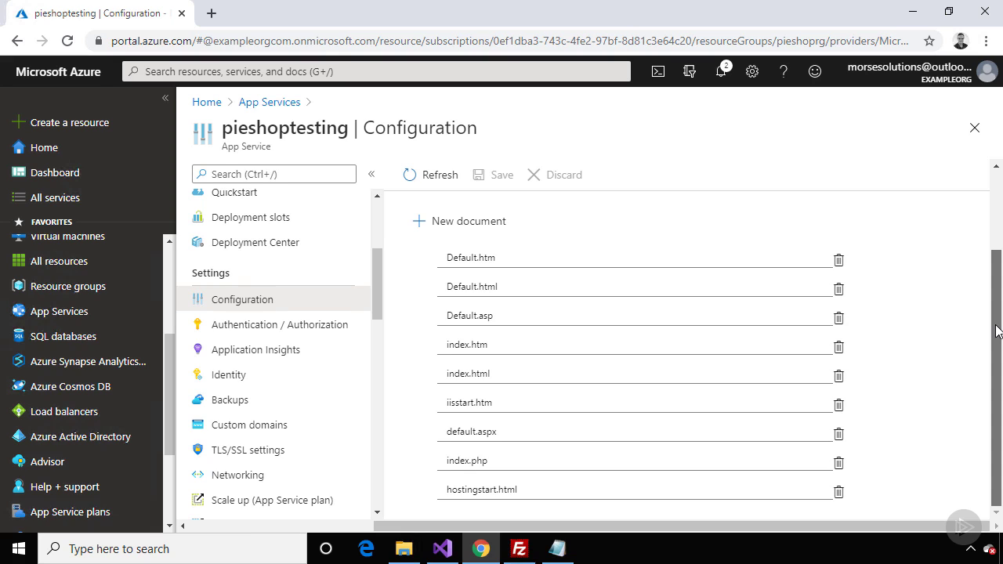
# Add about.html as a new default document, save the configuration with the app restart accepted, and review the updated list.
pyautogui.click(491, 223)
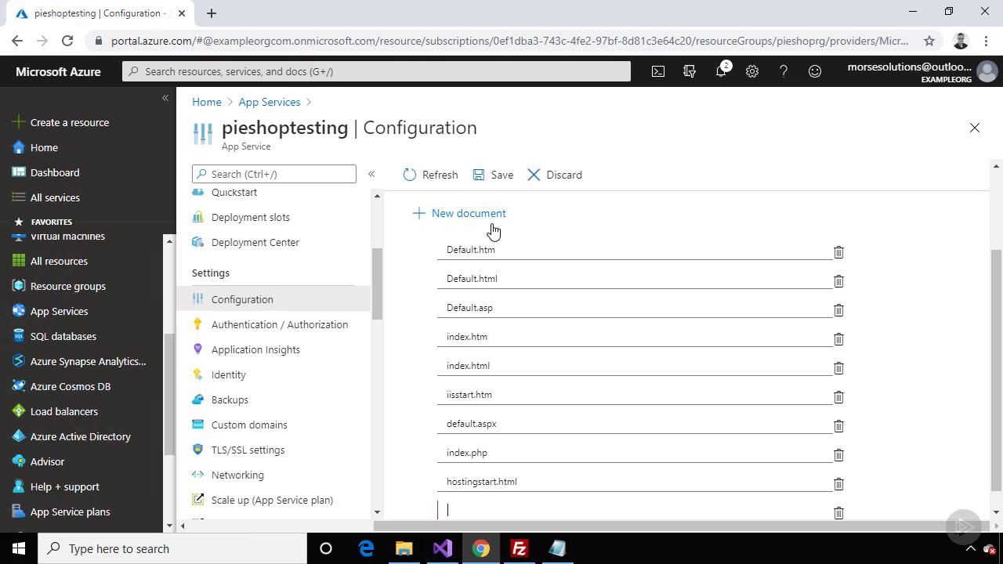
pyautogui.write('about.')
pyautogui.write('html')
pyautogui.click(493, 175)
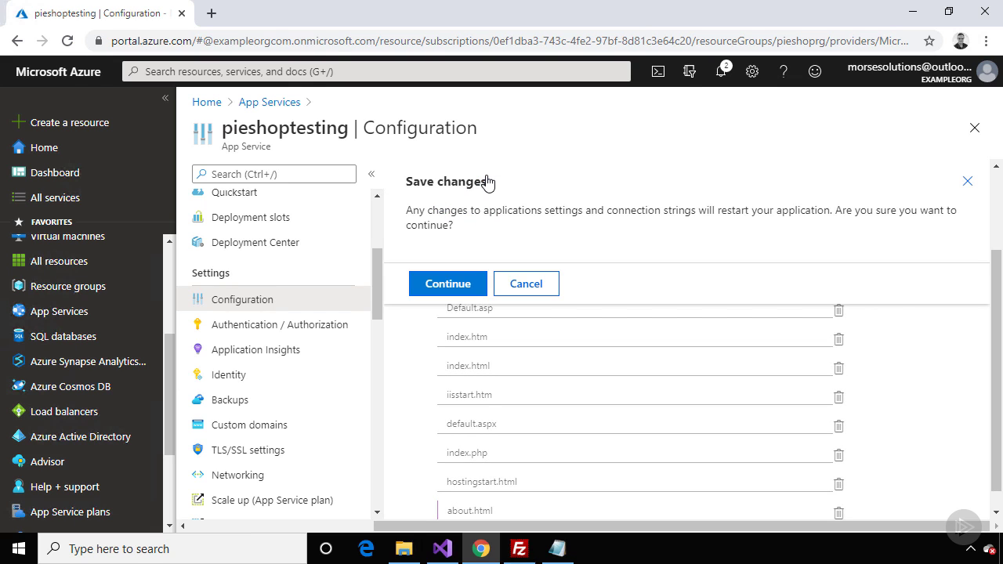
pyautogui.click(463, 283)
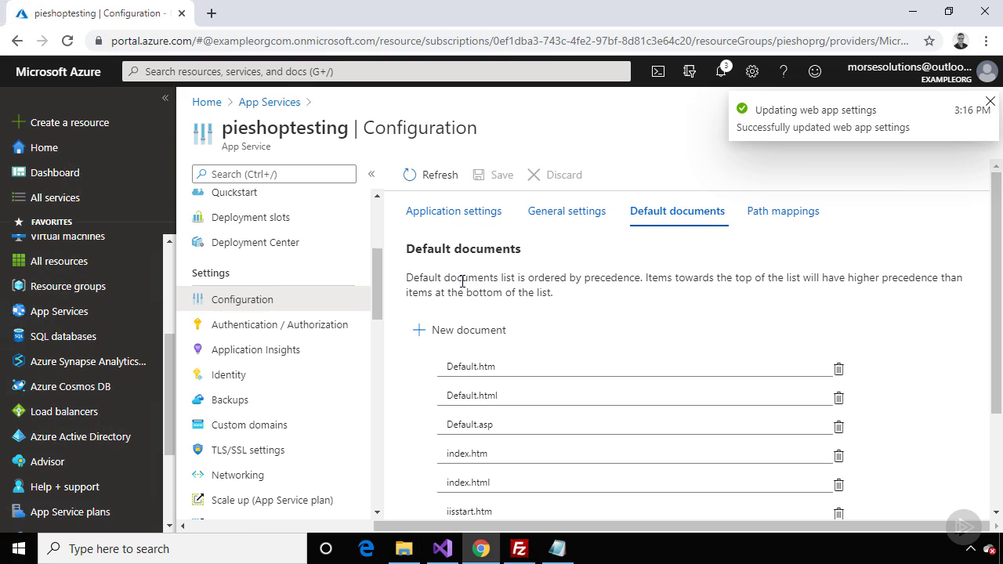
pyautogui.click(988, 106)
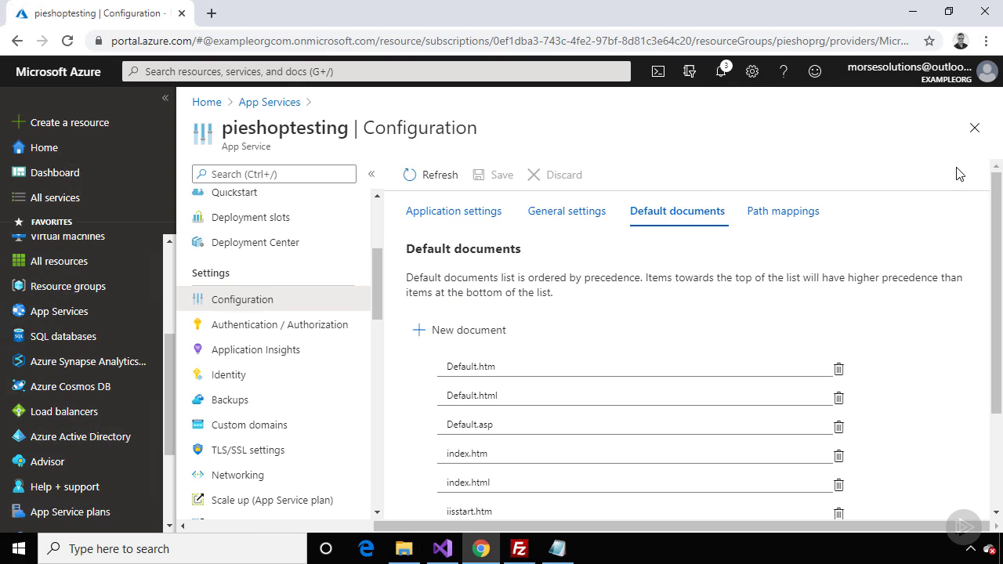
pyautogui.scroll(-2, 921, 318)
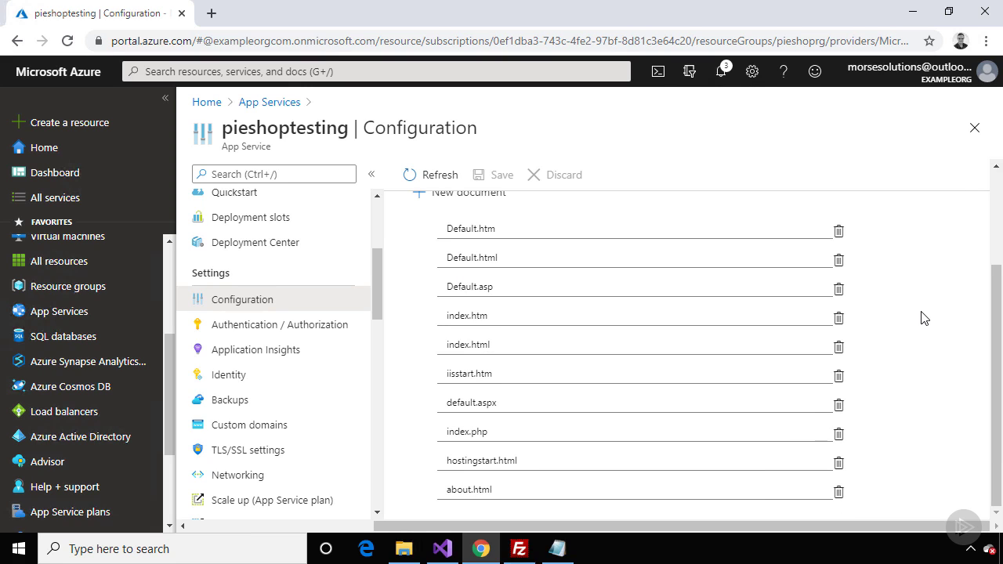